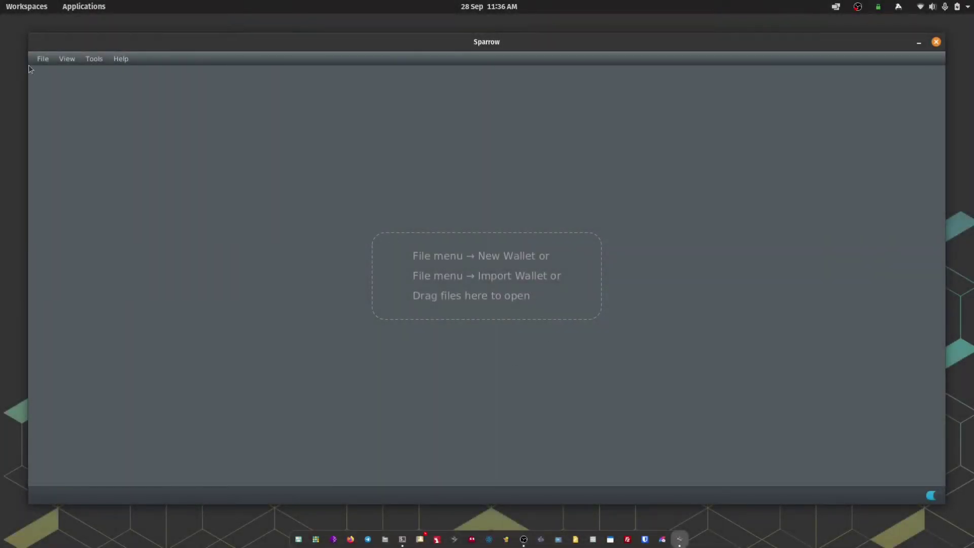
# Create a new wallet named 'Sparrow Testnet' from File > New Wallet.
pyautogui.click(43, 58)
pyautogui.click(59, 77)
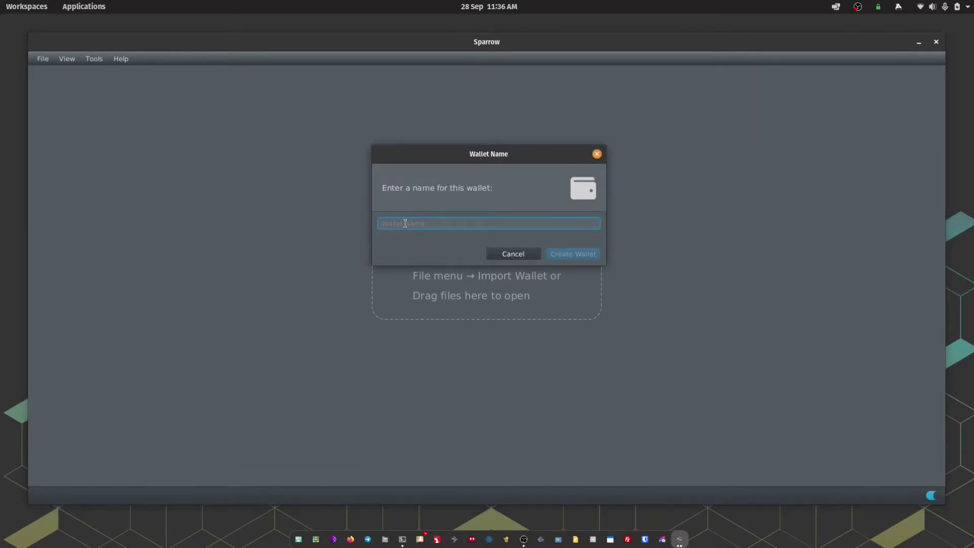
pyautogui.write('Sparrow T')
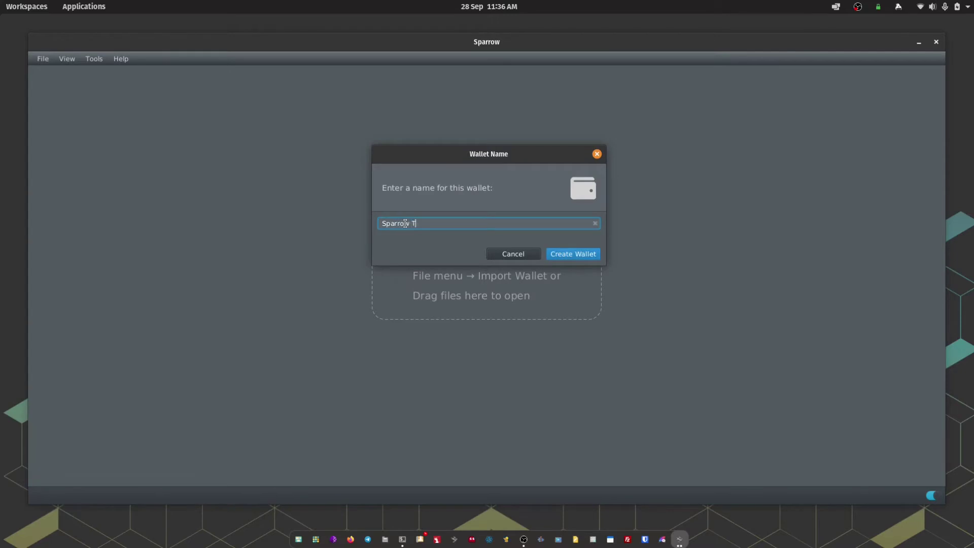
pyautogui.write('estnet')
pyautogui.click(565, 254)
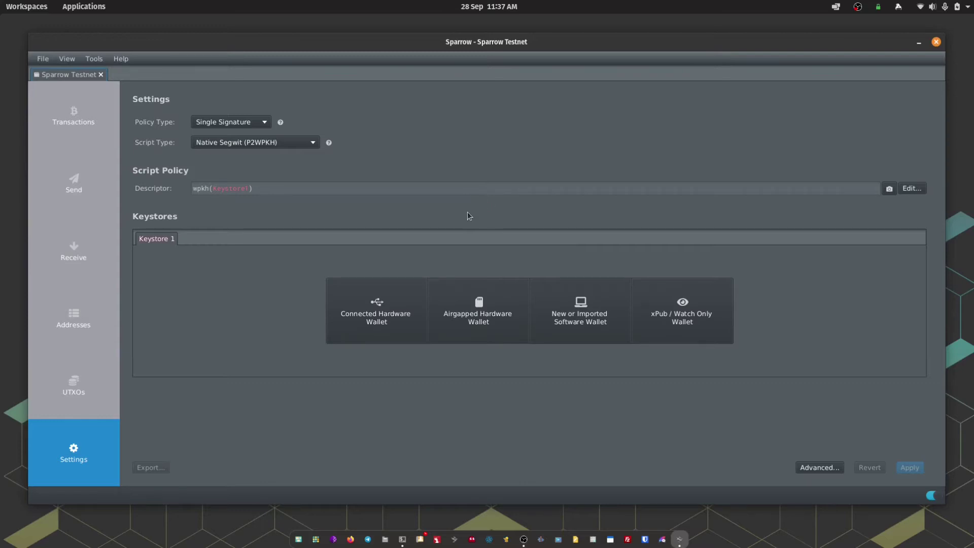
pyautogui.click(265, 122)
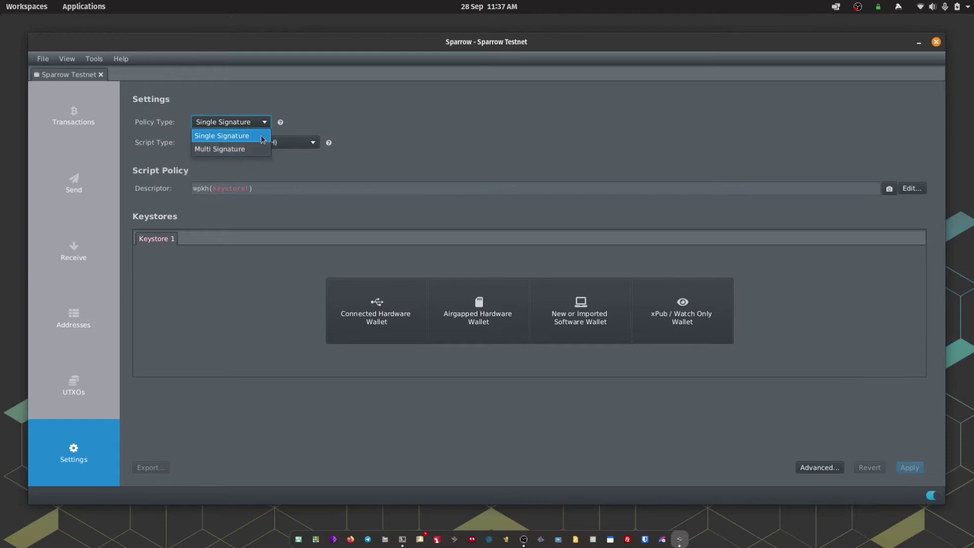
pyautogui.click(263, 138)
pyautogui.click(305, 146)
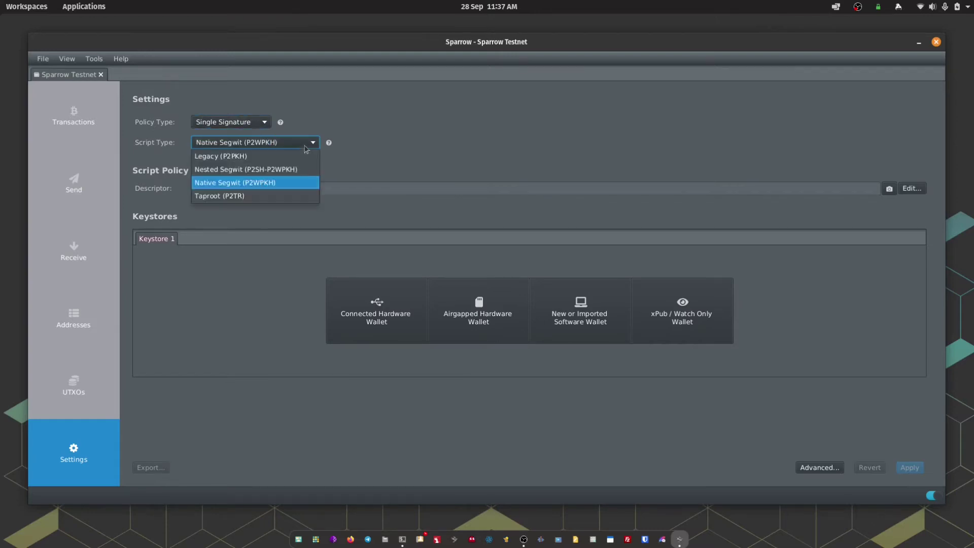
pyautogui.click(313, 188)
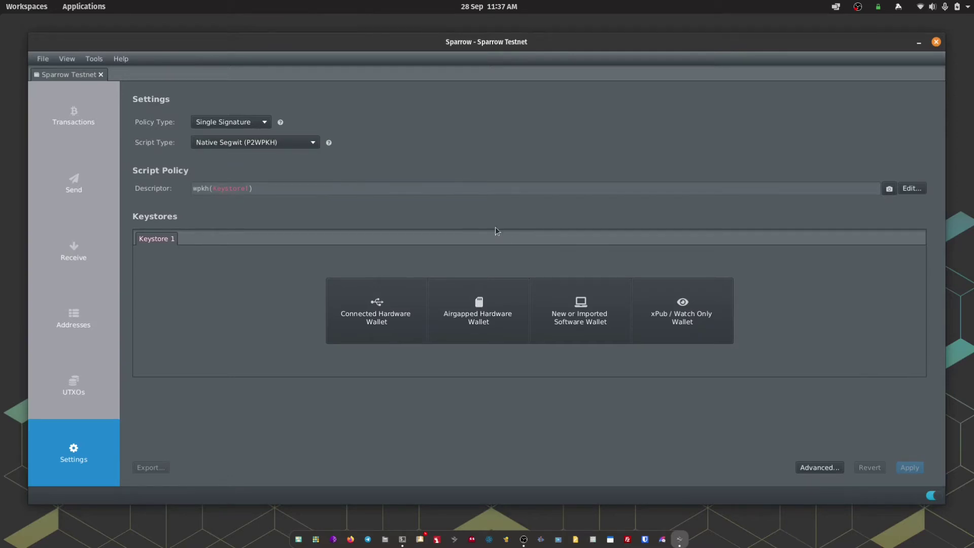
# Add Passport as an airgapped hardware keystore by scanning its m/84'/1'/0' tpub QR code.
pyautogui.click(497, 324)
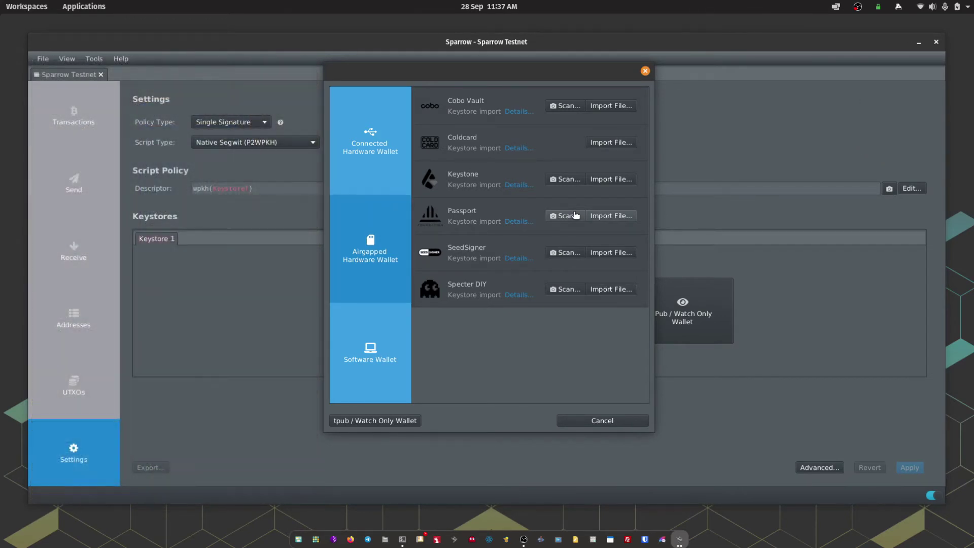
pyautogui.click(580, 216)
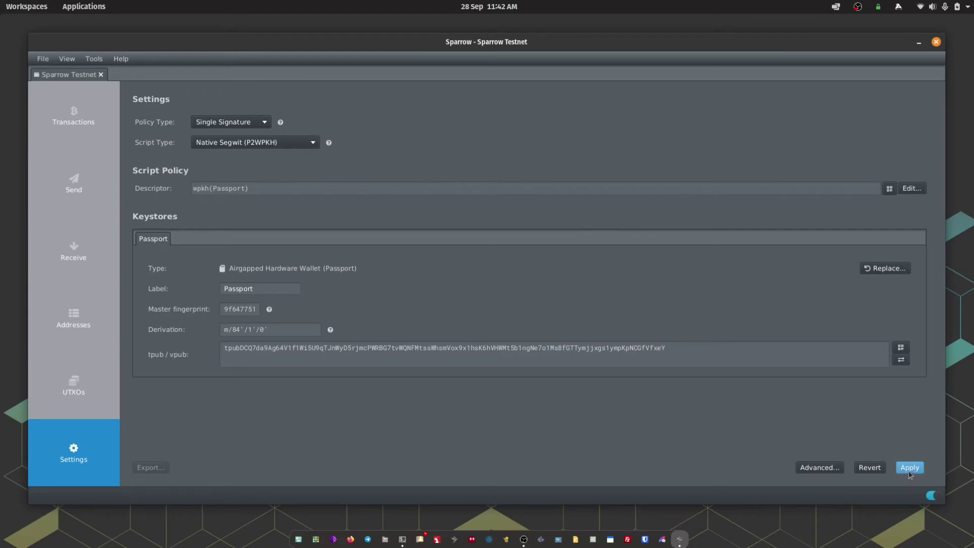
# Apply the wallet settings and protect the wallet with a password entered twice.
pyautogui.click(909, 474)
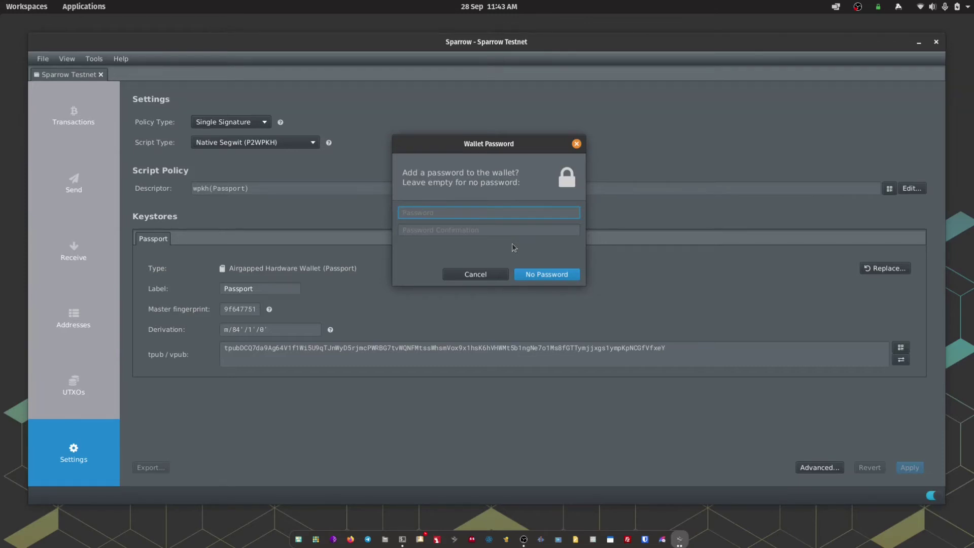
pyautogui.write('********')
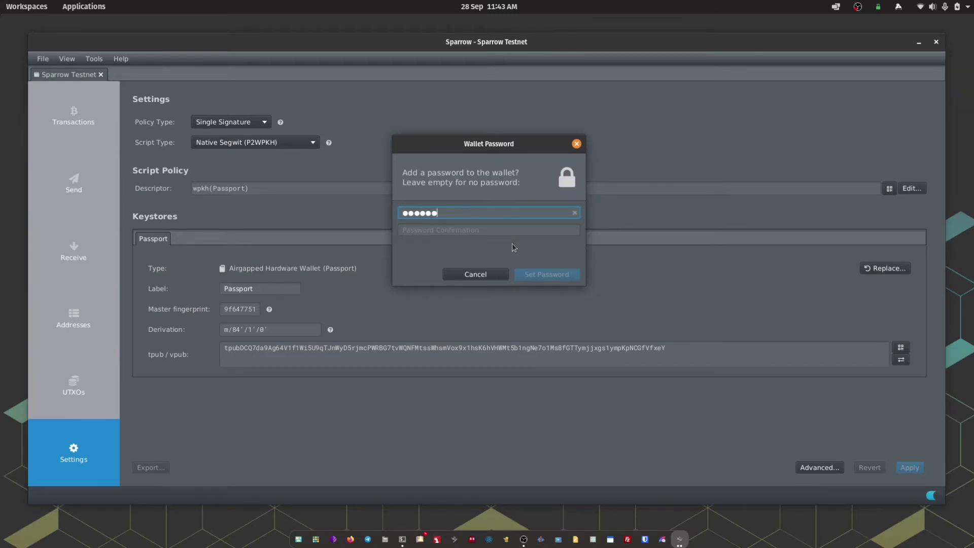
pyautogui.press('Tab')
pyautogui.write('********')
pyautogui.click(536, 273)
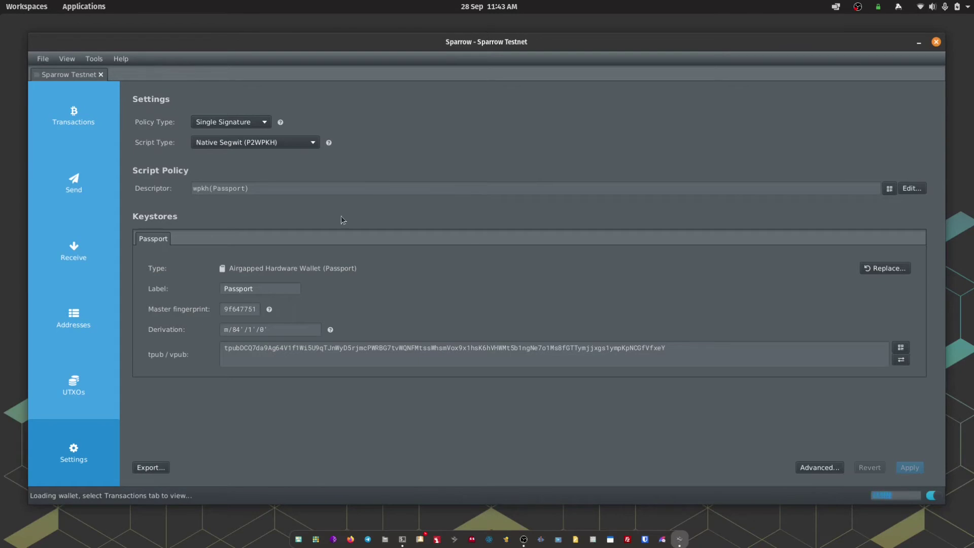
# Review the transaction history for the 1,728,219-sat balance, then show the m/84'/1'/0'/0/7 receive address.
pyautogui.click(86, 121)
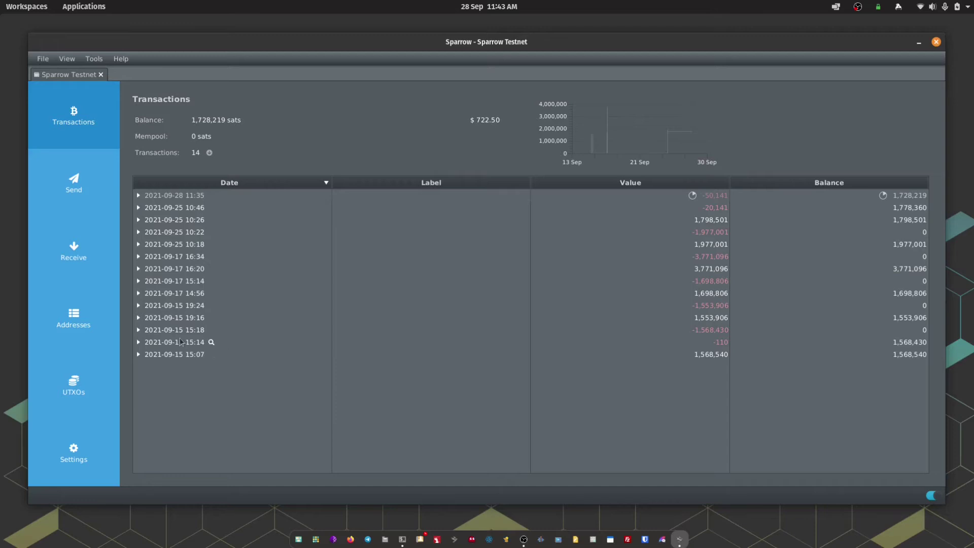
pyautogui.click(101, 265)
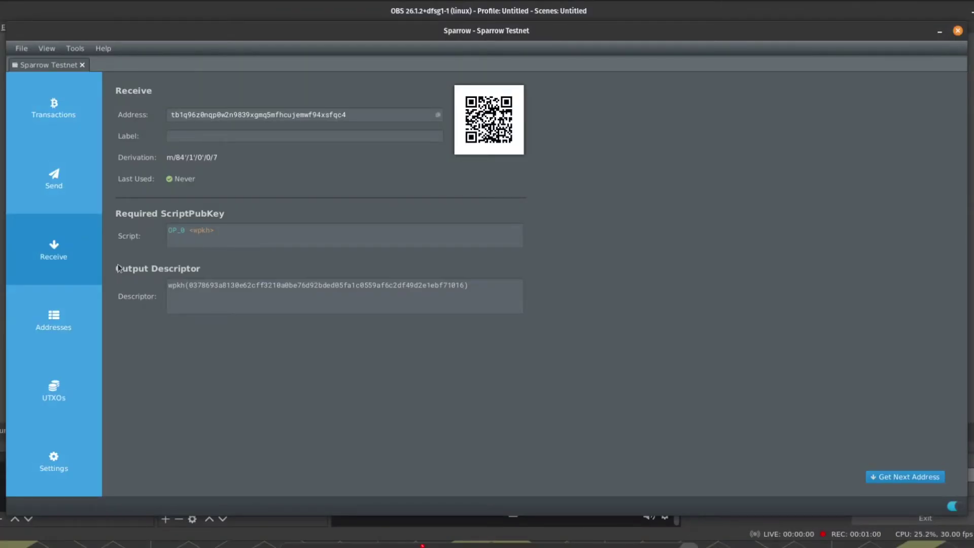
# Fill in a send to the pasted testnet address labelled 'Passport test transaction' for 20000 sats.
pyautogui.click(83, 197)
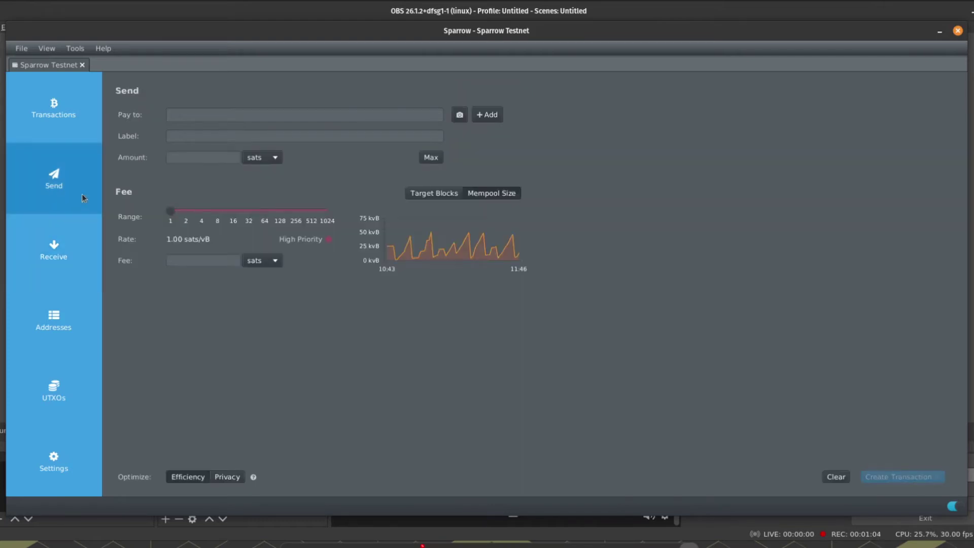
pyautogui.click(230, 115)
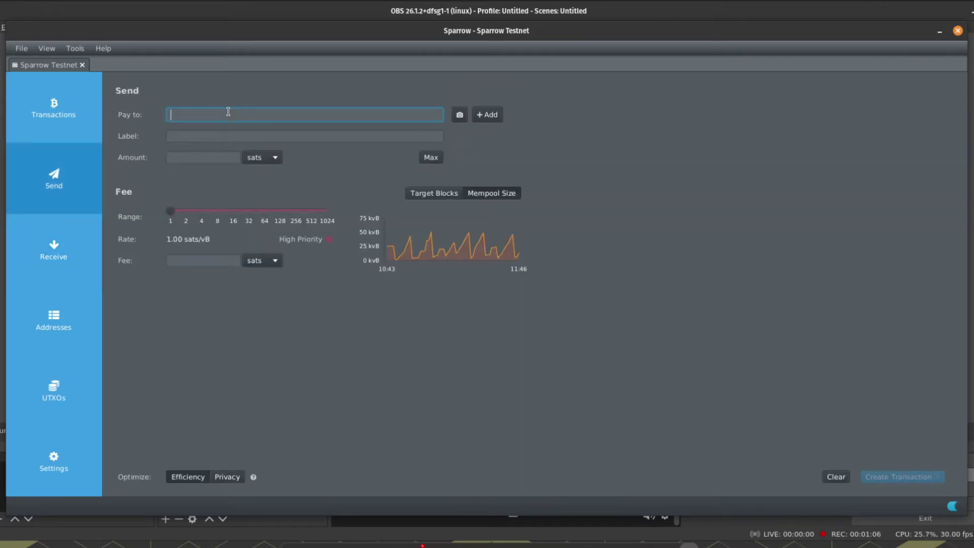
pyautogui.write('tb1q3m48yh85tdv6vnpya8vkxq8kj8vr97v0vqexzn')
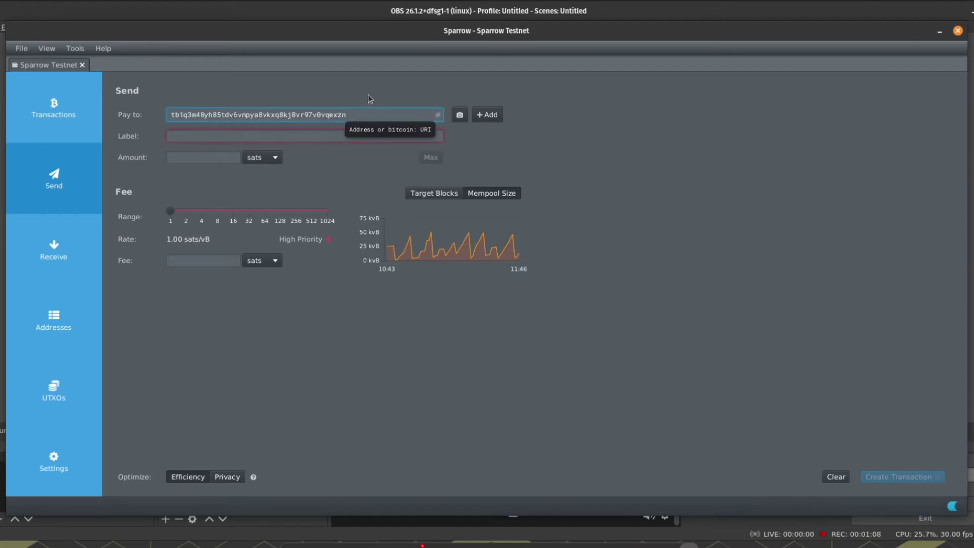
pyautogui.click(315, 136)
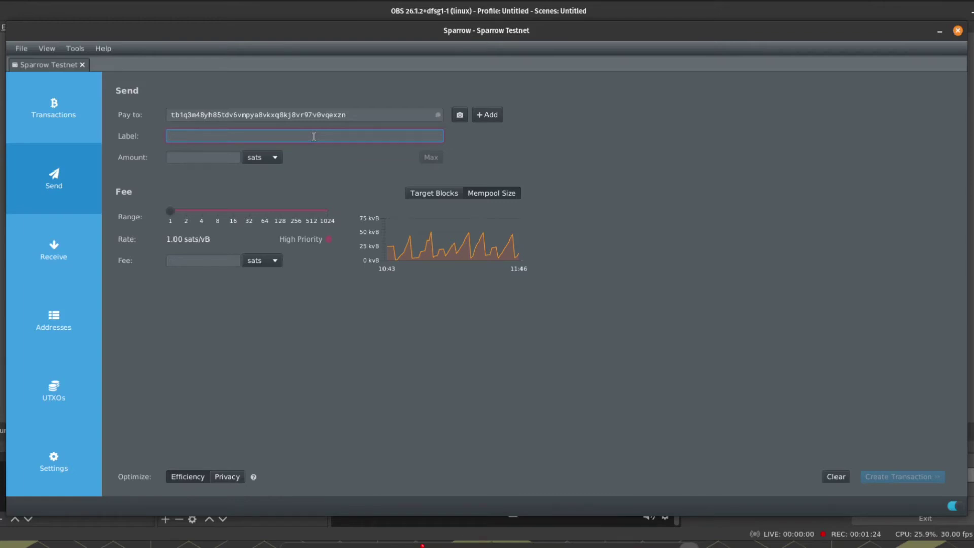
pyautogui.write('Passport test')
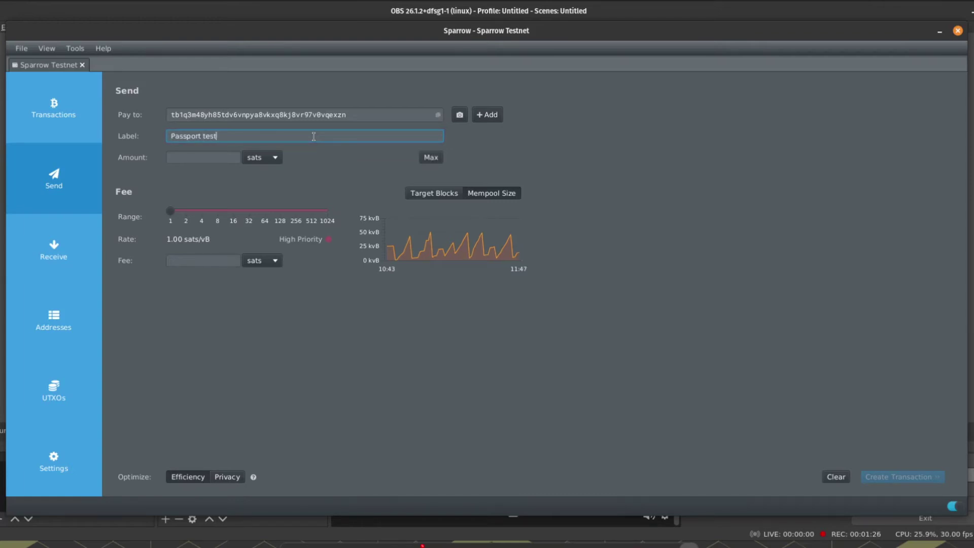
pyautogui.write(' transaction')
pyautogui.click(177, 155)
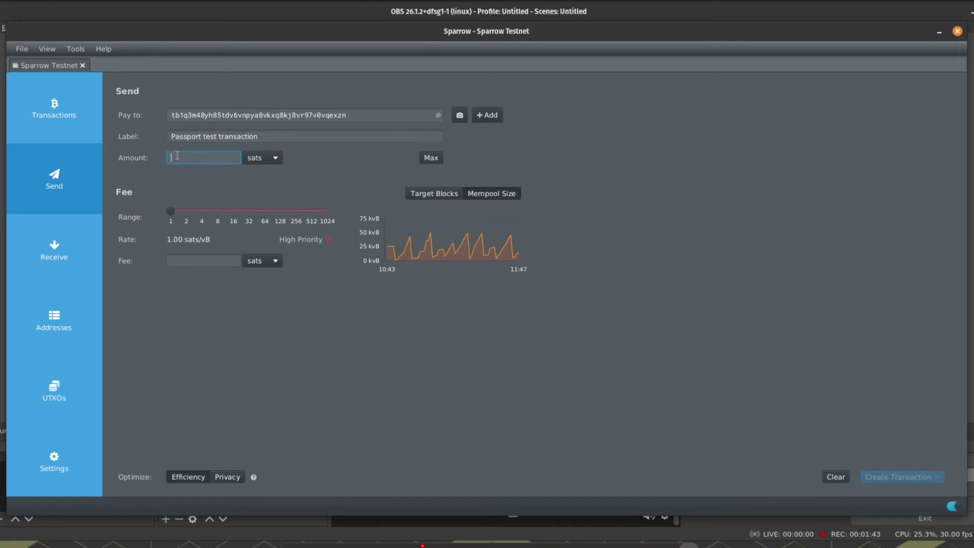
pyautogui.write('200000')
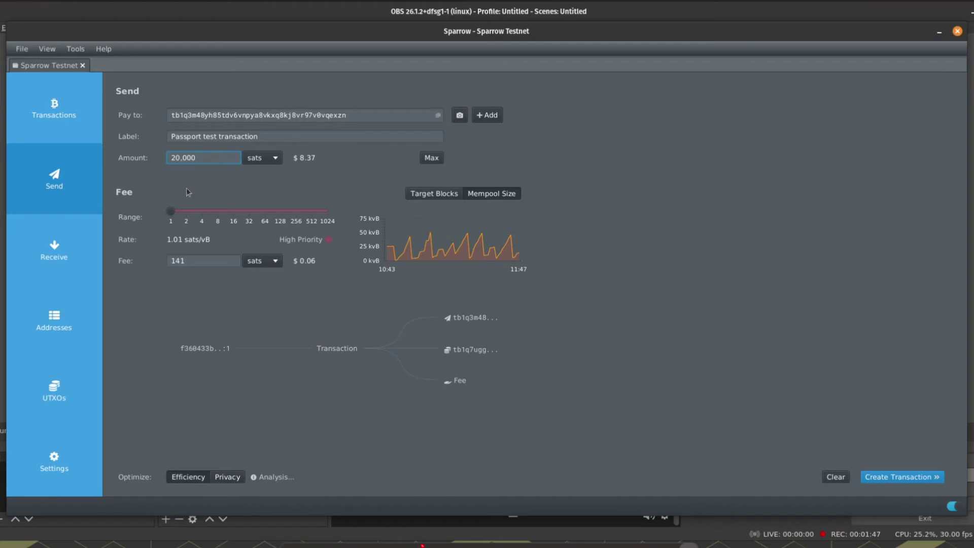
# Toggle the amount unit to BTC and back to sats, and set a 141-sat fee at 1.01 sats/vB.
pyautogui.click(261, 157)
pyautogui.click(268, 172)
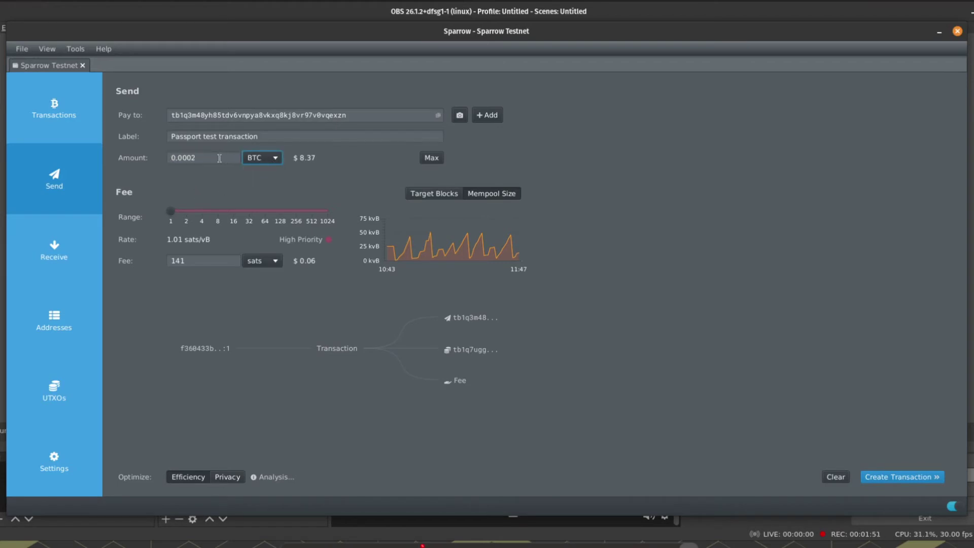
pyautogui.click(269, 159)
pyautogui.click(272, 185)
pyautogui.moveTo(171, 216)
pyautogui.mouseDown()
pyautogui.moveTo(318, 213)
pyautogui.moveTo(168, 210)
pyautogui.mouseUp()
pyautogui.moveTo(480, 320)
pyautogui.moveTo(470, 353)
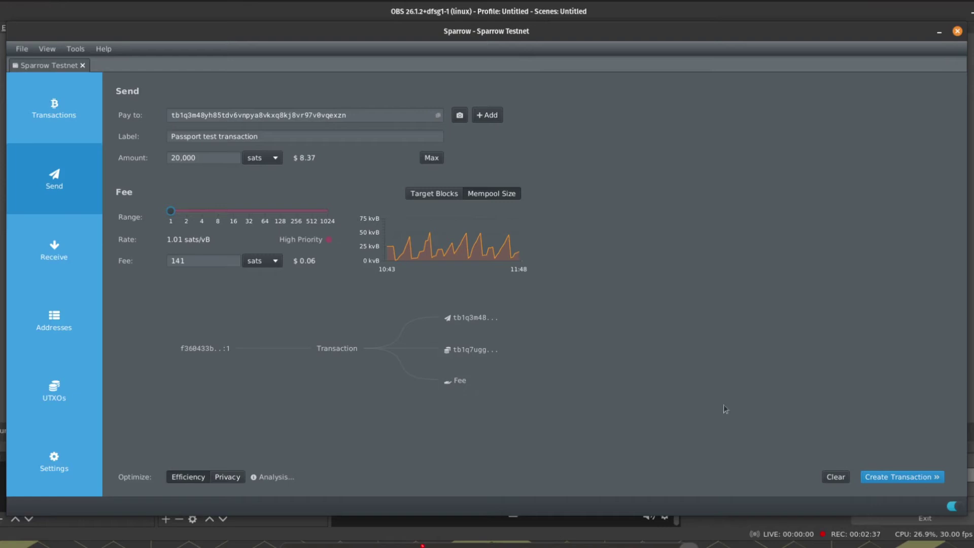
# Create the 20,000-sat Passport test transaction and finalize it for signing with its 141-sat fee.
pyautogui.click(902, 481)
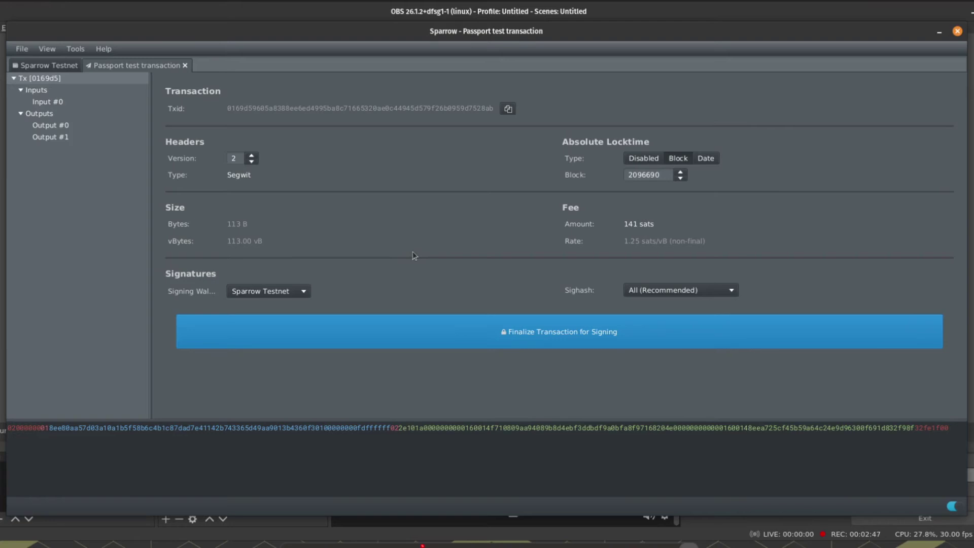
pyautogui.click(459, 339)
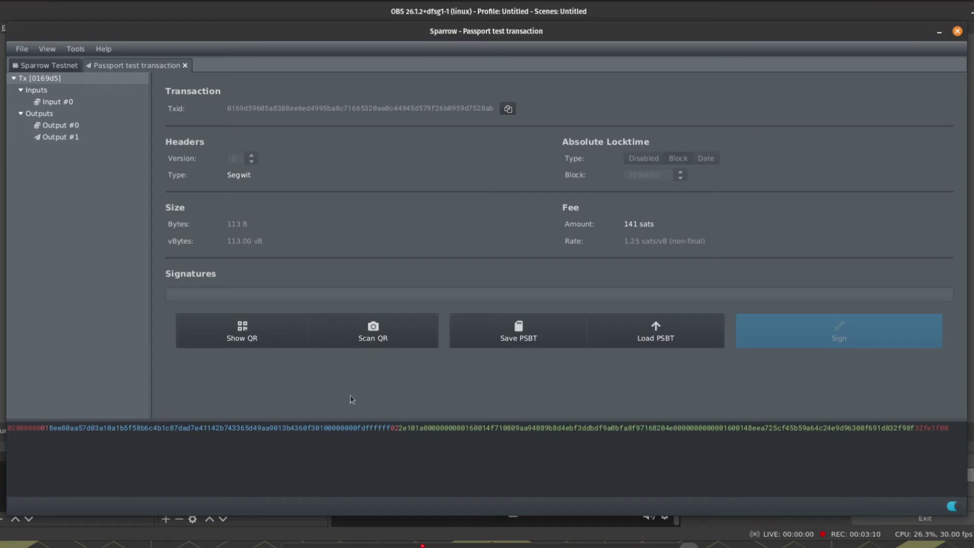
# Display the unsigned PSBT as an animated QR code for the Passport to scan.
pyautogui.click(240, 344)
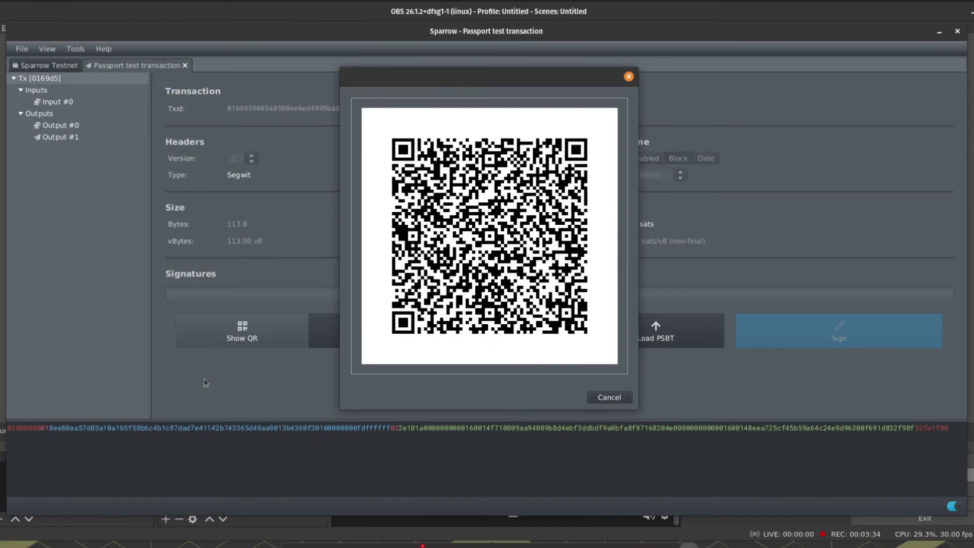
# Close the QR display and broadcast the Passport-signed transaction to the testnet.
pyautogui.click(601, 397)
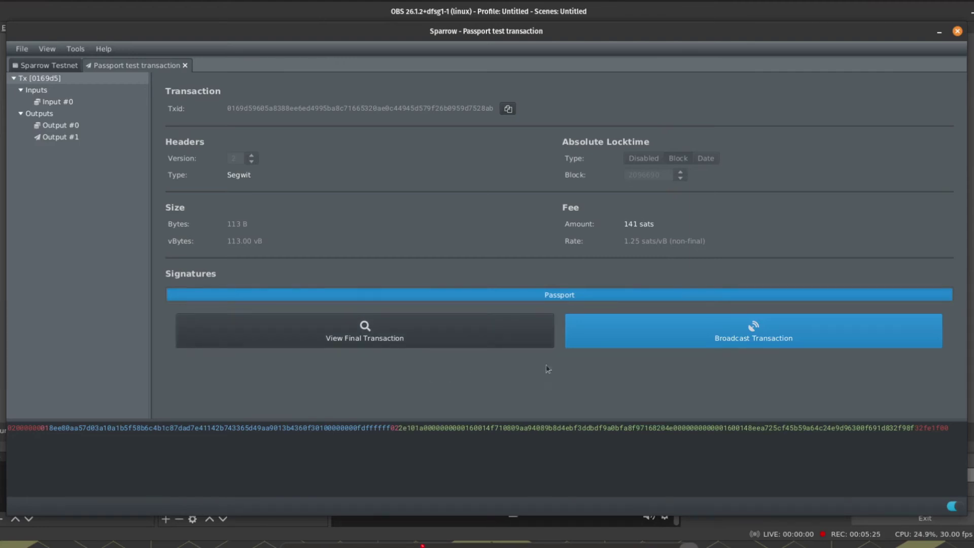
pyautogui.click(622, 335)
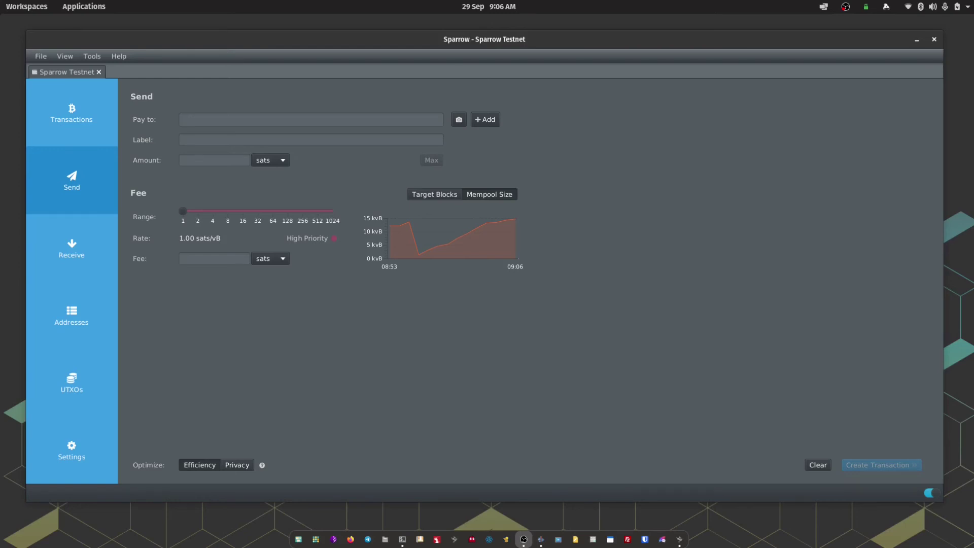
# Pay 50000 sats to the pasted testnet address, labelled 'Sparrow Test Tx 2', at the minimum fee.
pyautogui.click(374, 121)
pyautogui.write('tb1qhews99s23ds2vhufvet39wfmvawhcxu0u08e30')
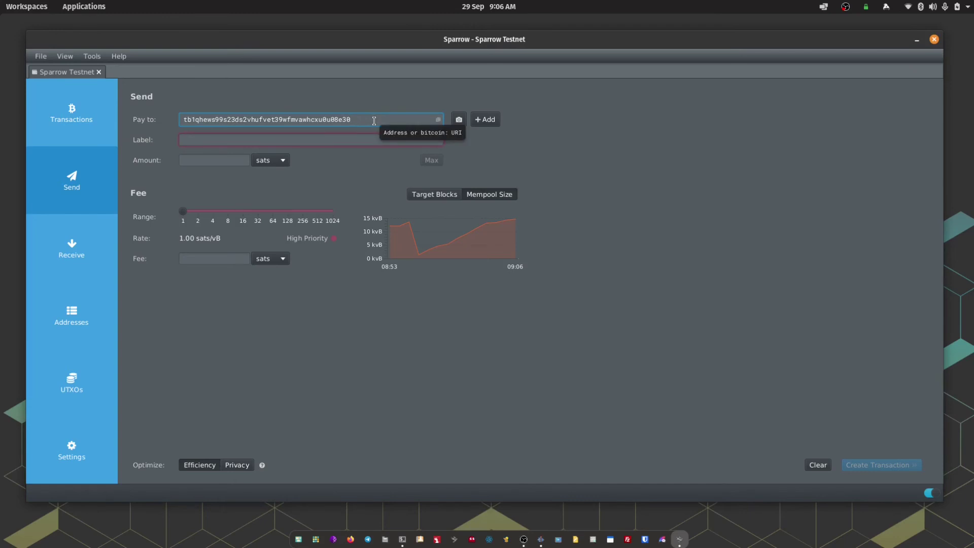
pyautogui.click(384, 134)
pyautogui.write('Spa')
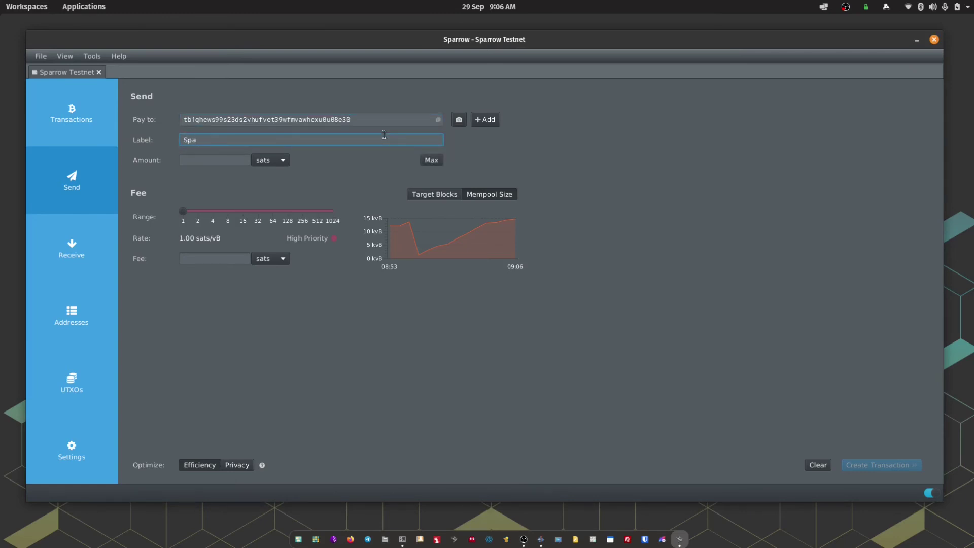
pyautogui.write('rrow Test Tx 2')
pyautogui.click(245, 160)
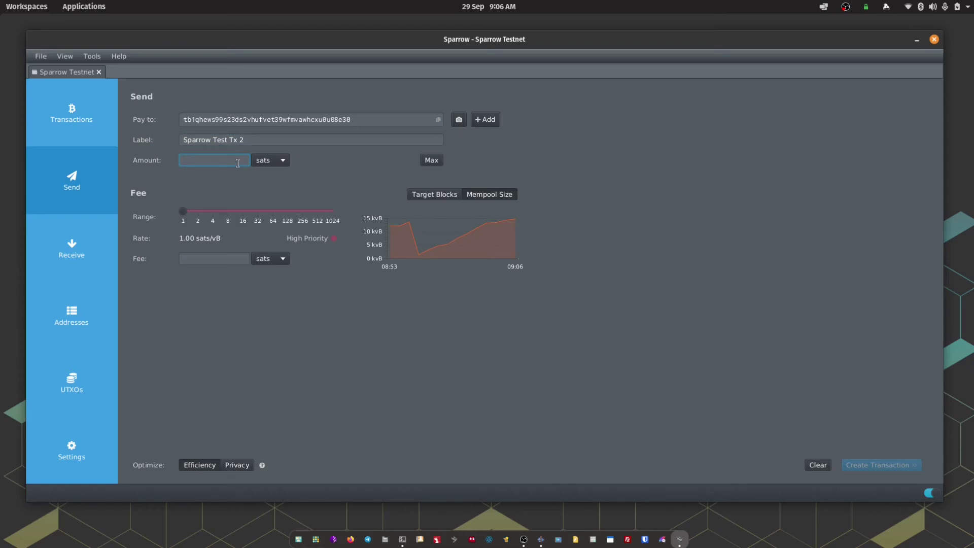
pyautogui.write('500000')
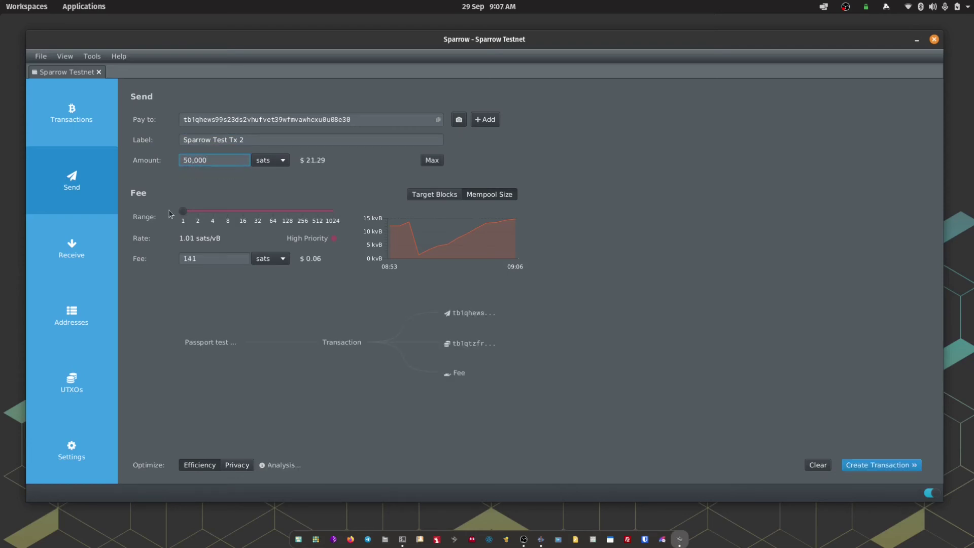
pyautogui.moveTo(182, 214); pyautogui.dragTo(288, 211)
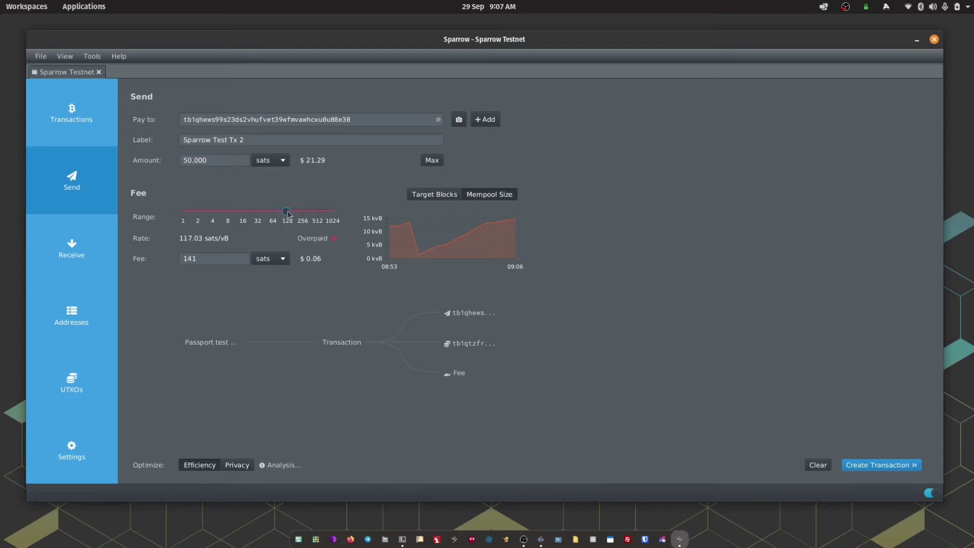
pyautogui.moveTo(198, 212); pyautogui.dragTo(172, 214)
# Create the 50,000-sat Sparrow Test Tx 2 transaction and finalize it for signing.
pyautogui.click(855, 463)
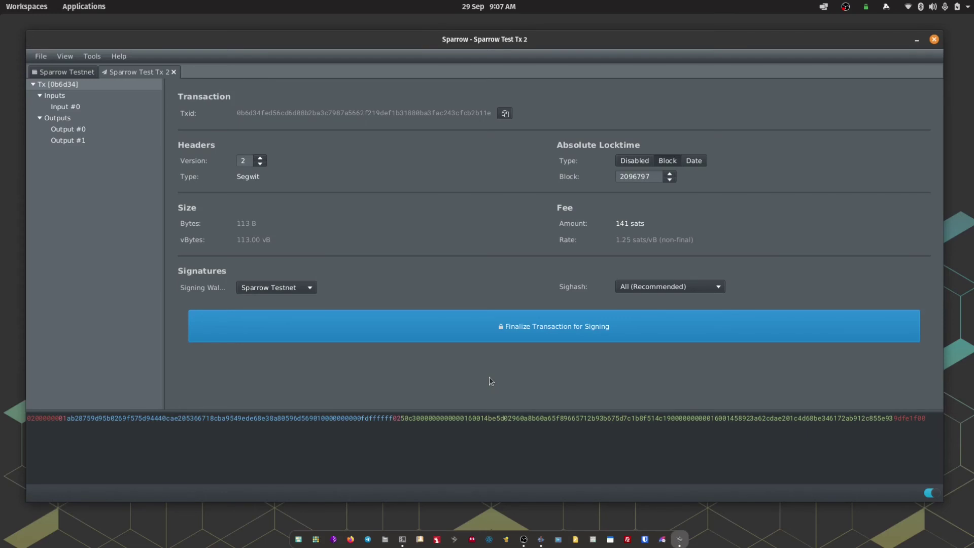
pyautogui.click(491, 326)
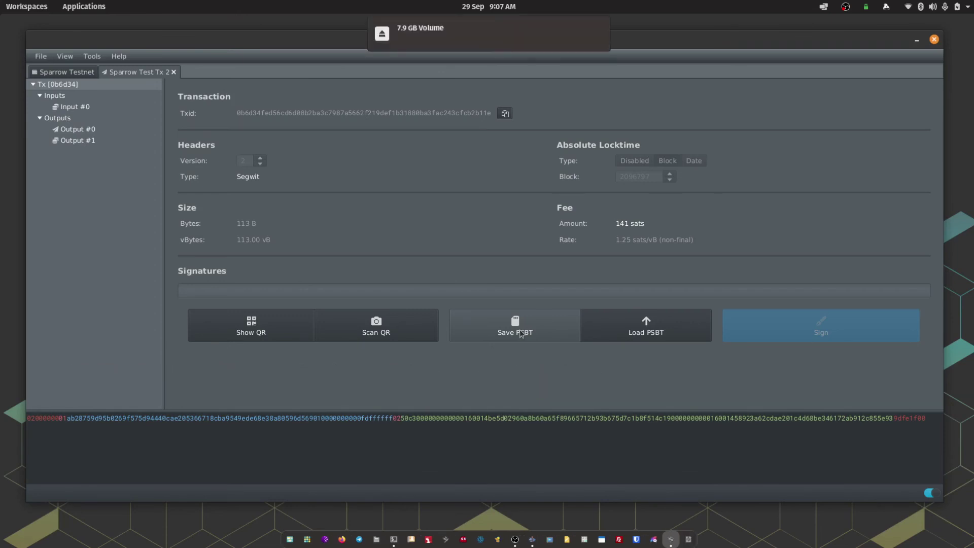
# Export the unsigned transaction as 'Sparrow Test Tx 2.psbt' to the 7.9 GB volume.
pyautogui.click(520, 333)
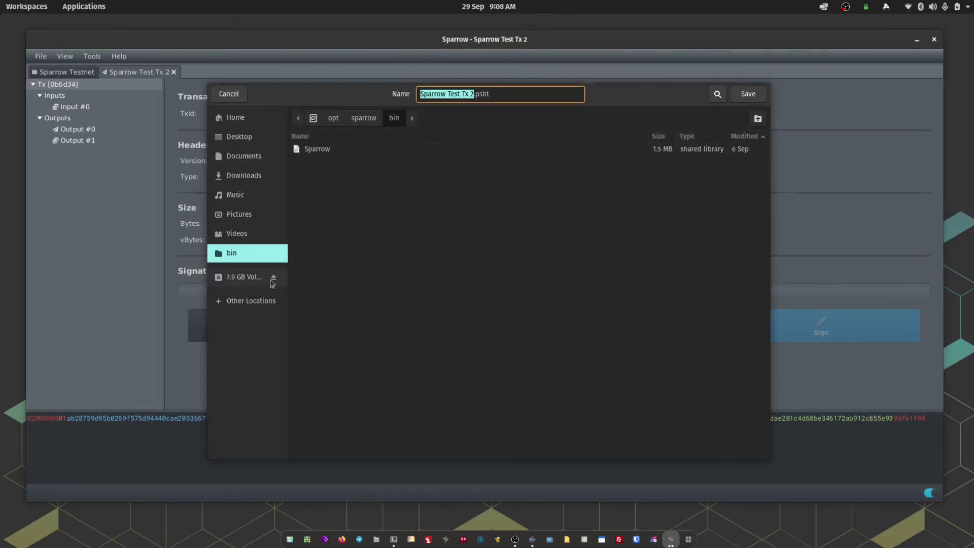
pyautogui.click(244, 279)
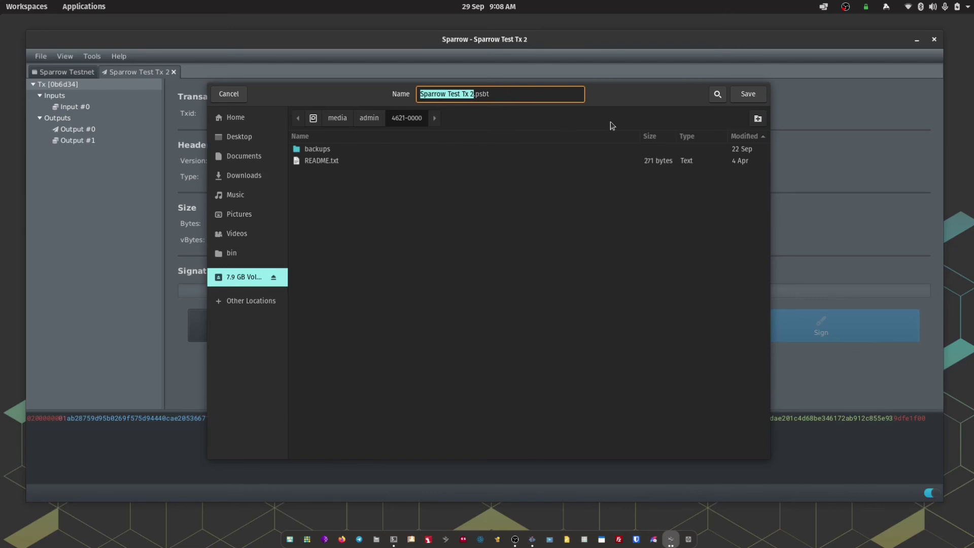
pyautogui.click(742, 95)
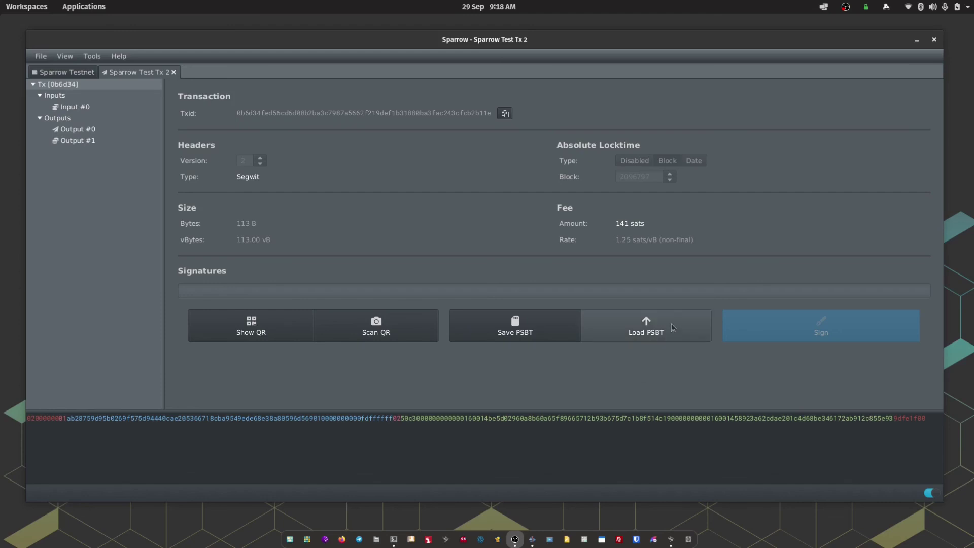
# Import 'Sparrow Test Tx 2-signed.psbt' from the 7.9 GB volume into Sparrow.
pyautogui.click(672, 327)
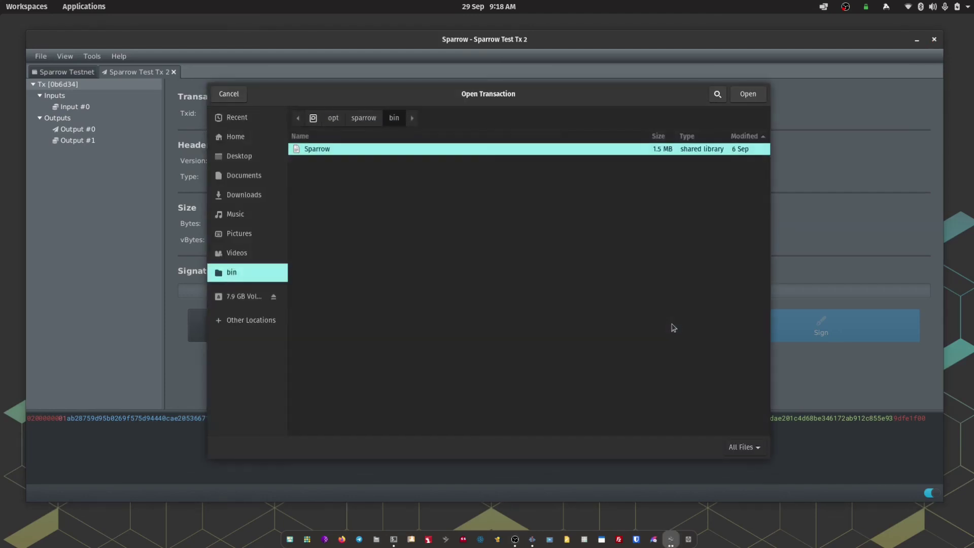
pyautogui.click(257, 296)
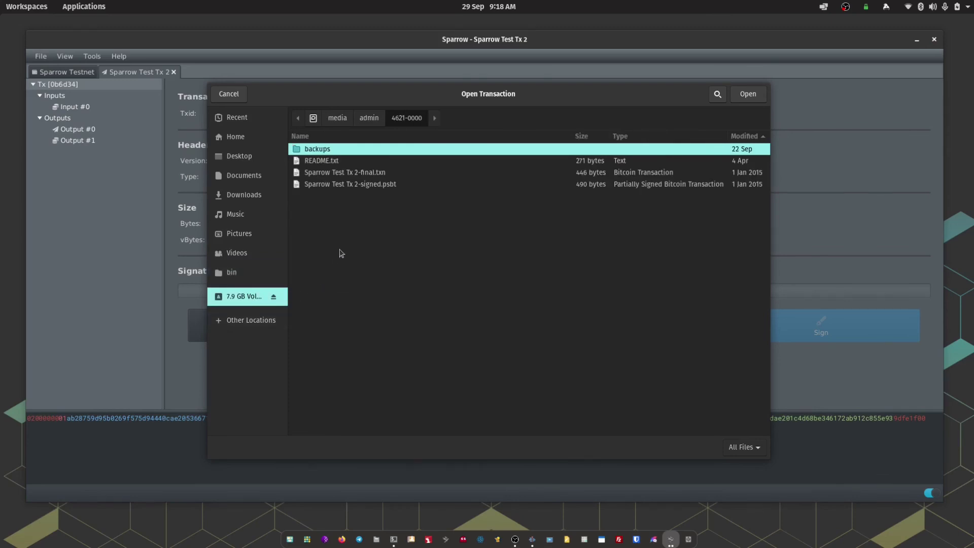
pyautogui.doubleClick(400, 184)
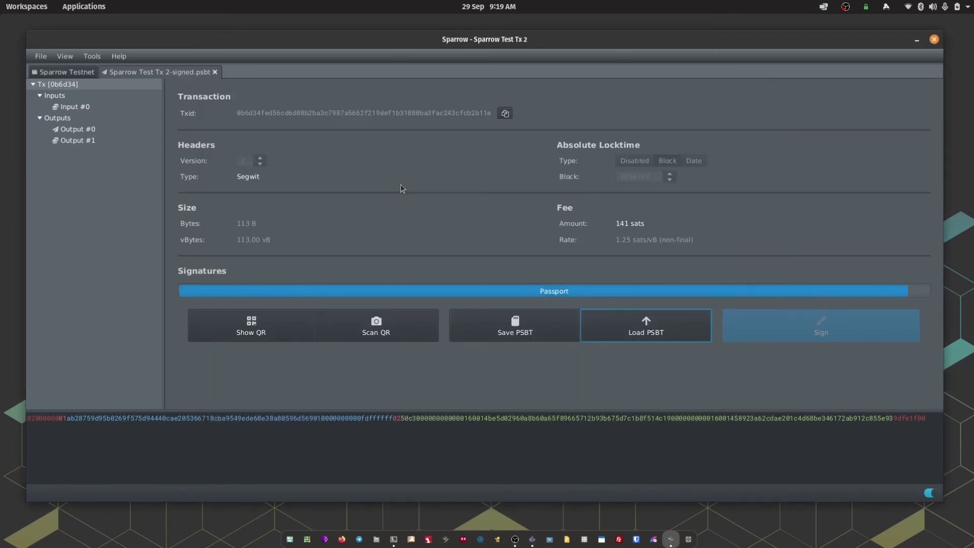